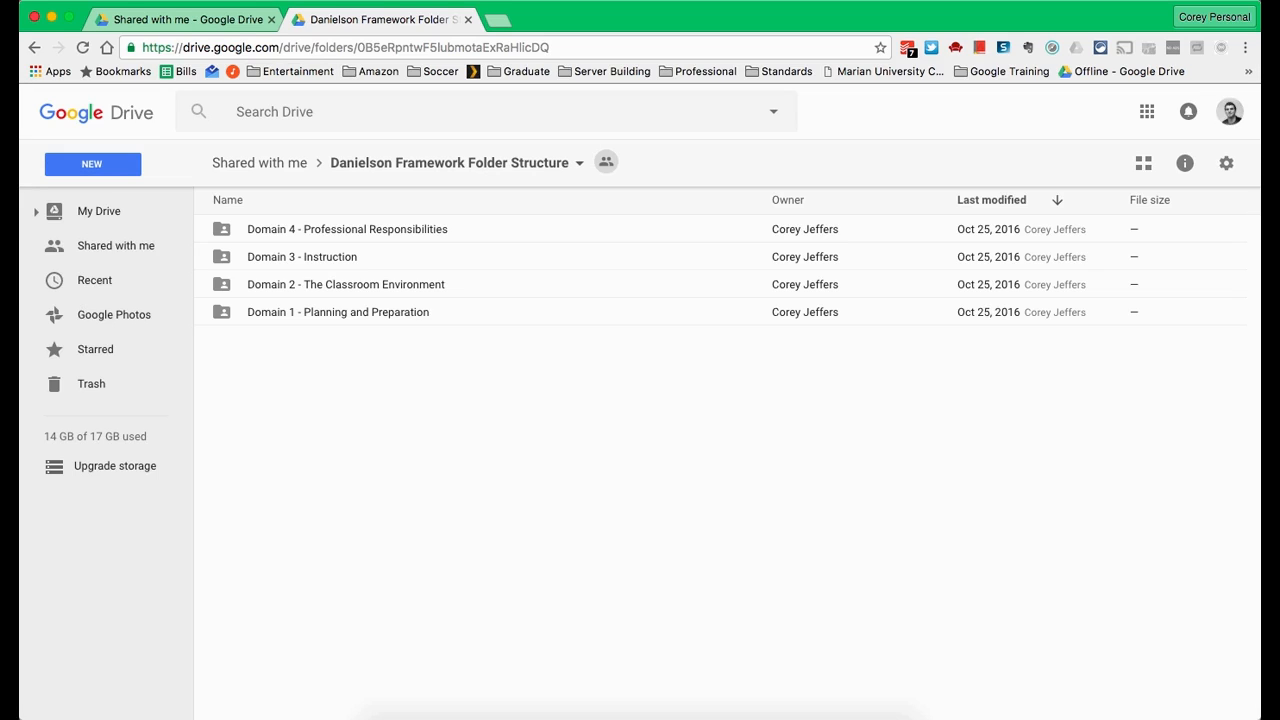
- Add the shared Danielson Framework Folder Structure folder to My Drive
click(320, 47)
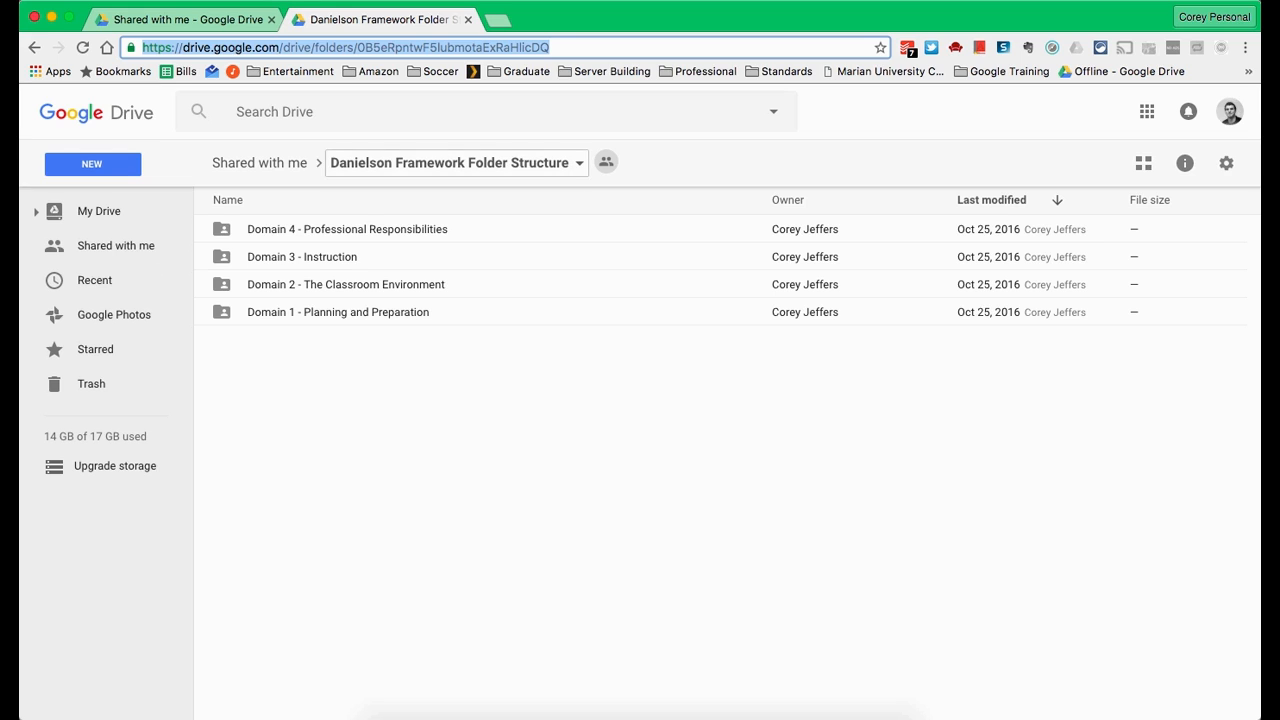
click(456, 162)
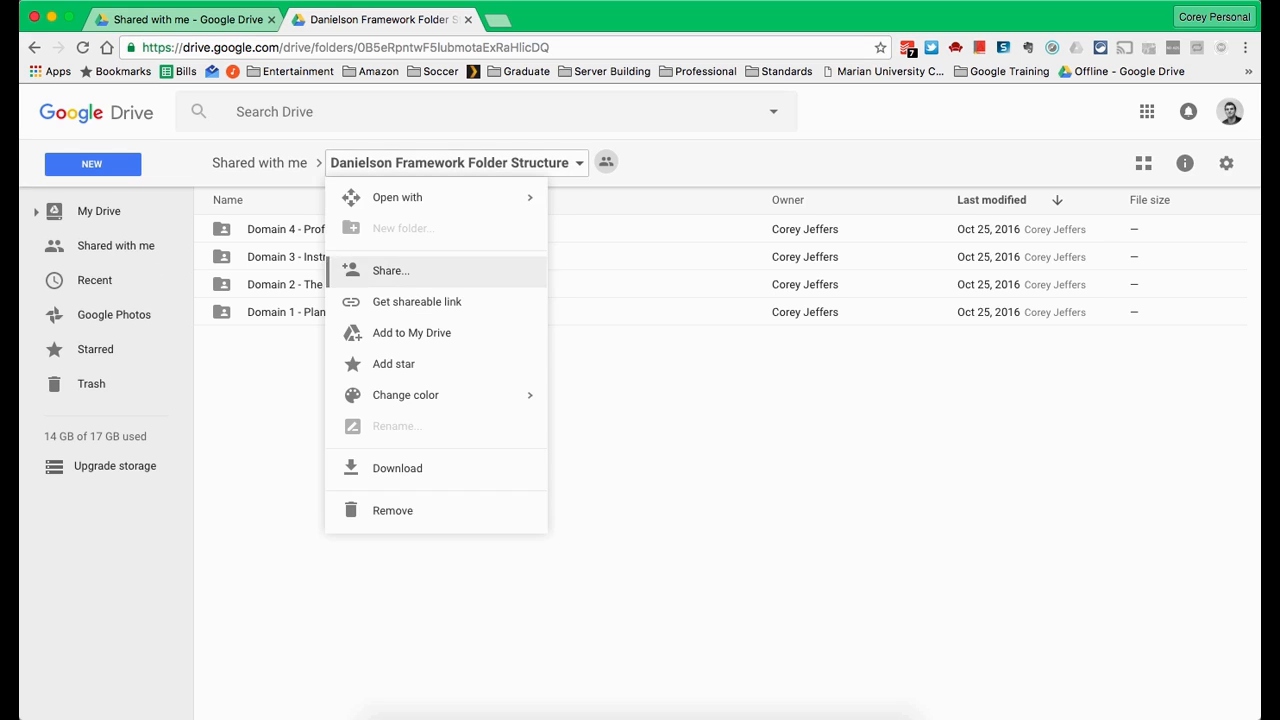
click(456, 163)
click(456, 162)
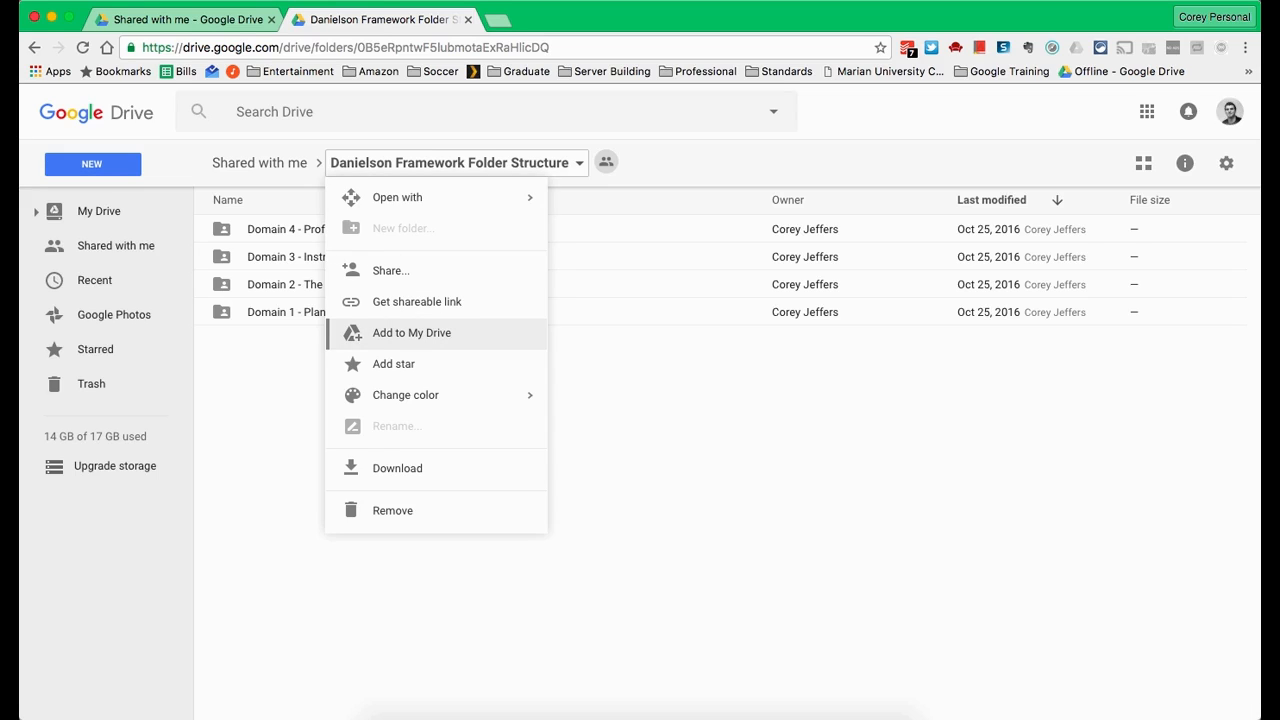
click(411, 332)
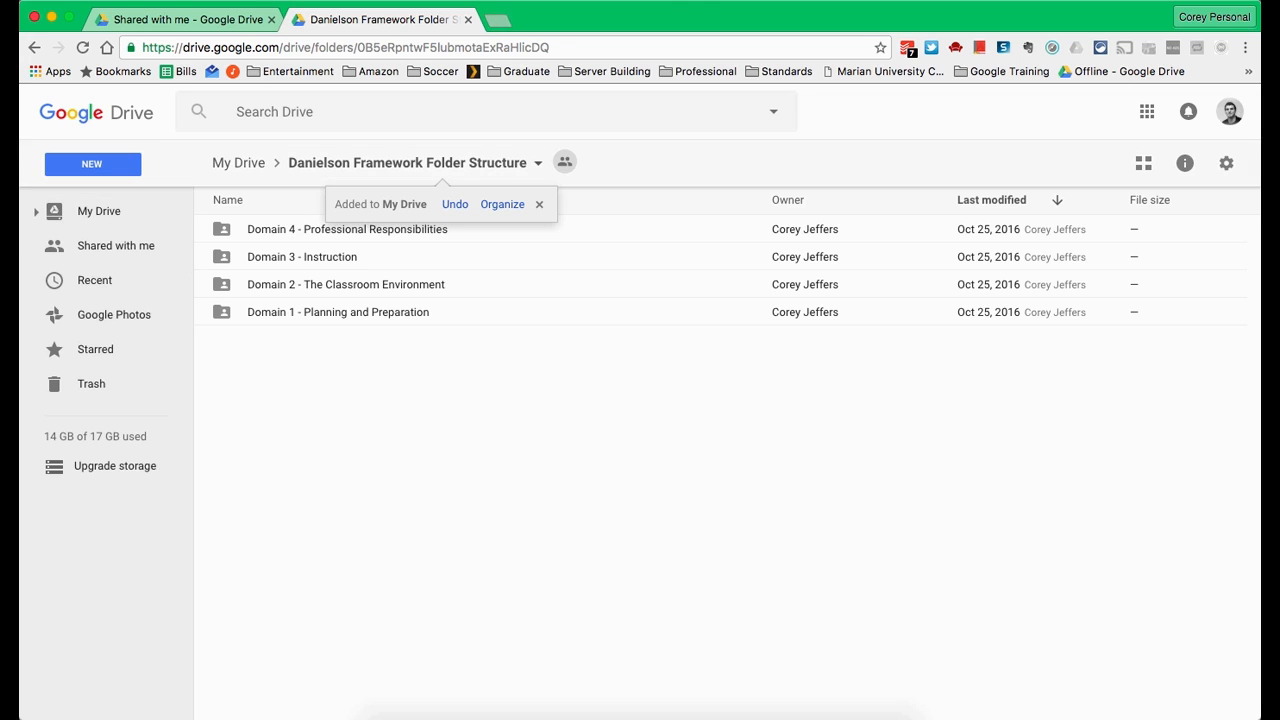
- Search the web for "chrome web store" in a new browser tab and open the store's Apps page
click(498, 20)
text(chrome web store)
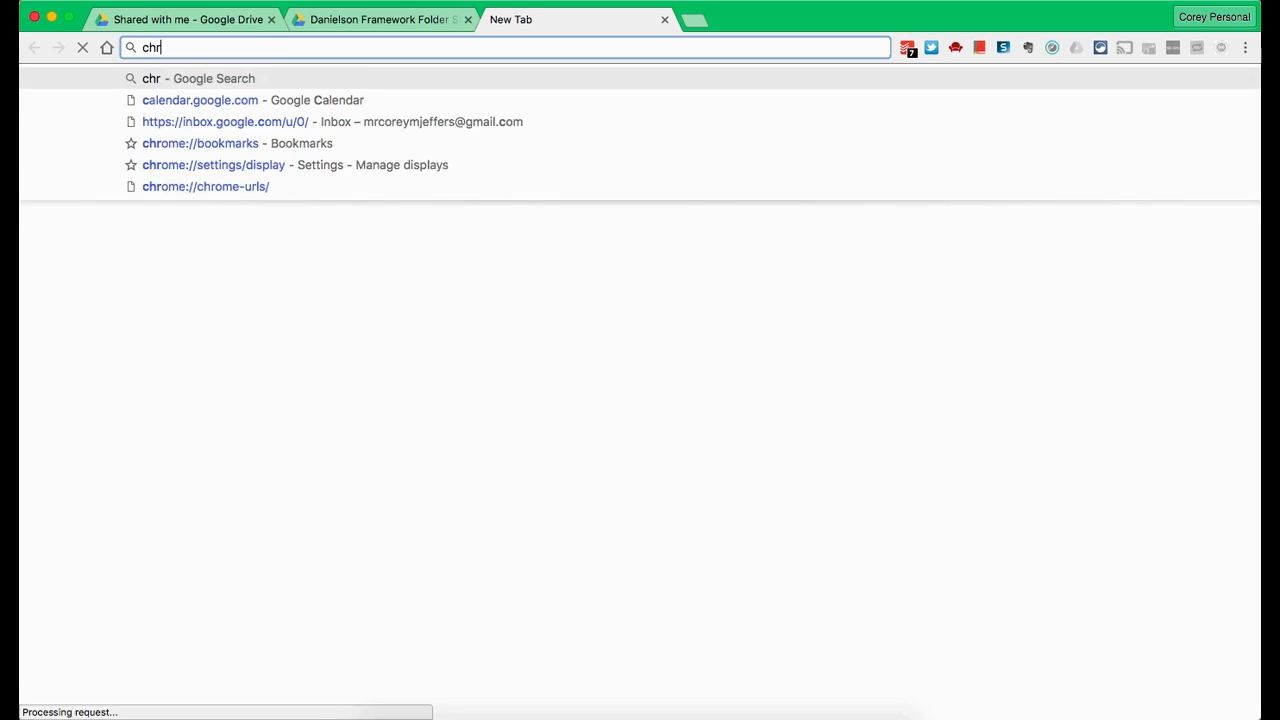
key(Return)
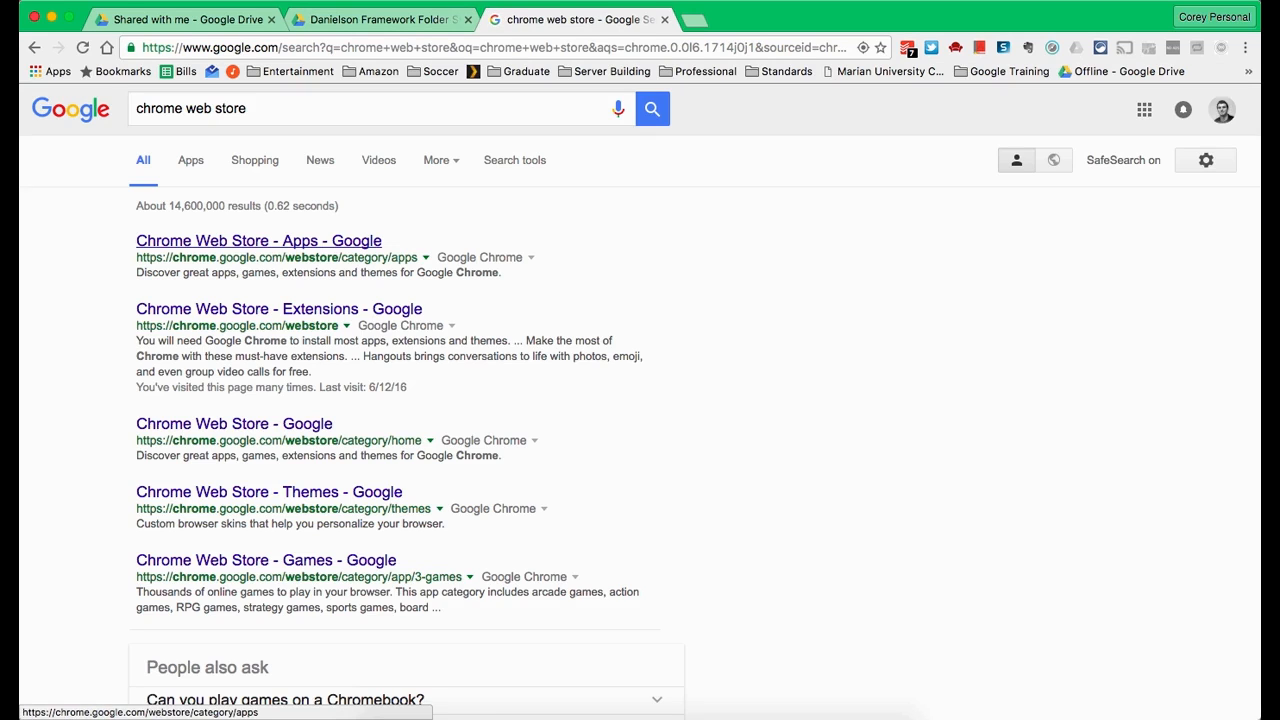
click(259, 241)
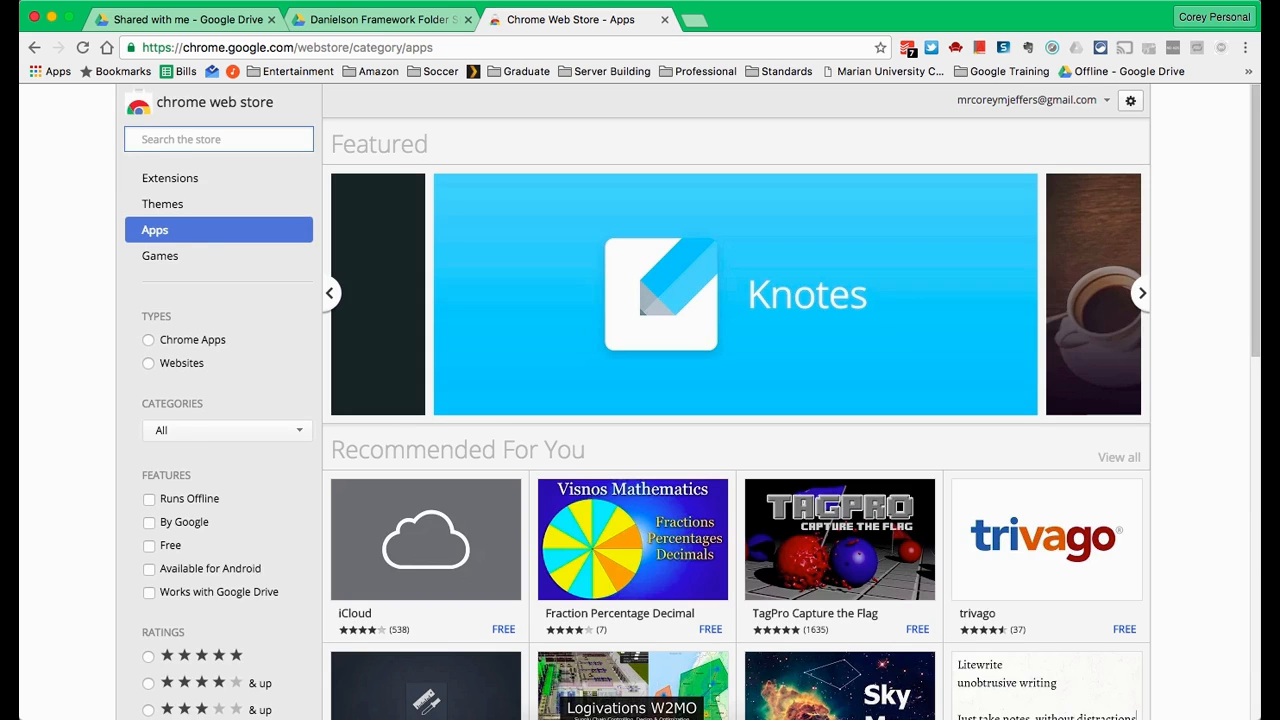
- Search the store for "drive migrator" and add the Drive Migrator app to Chrome
text(drive m)
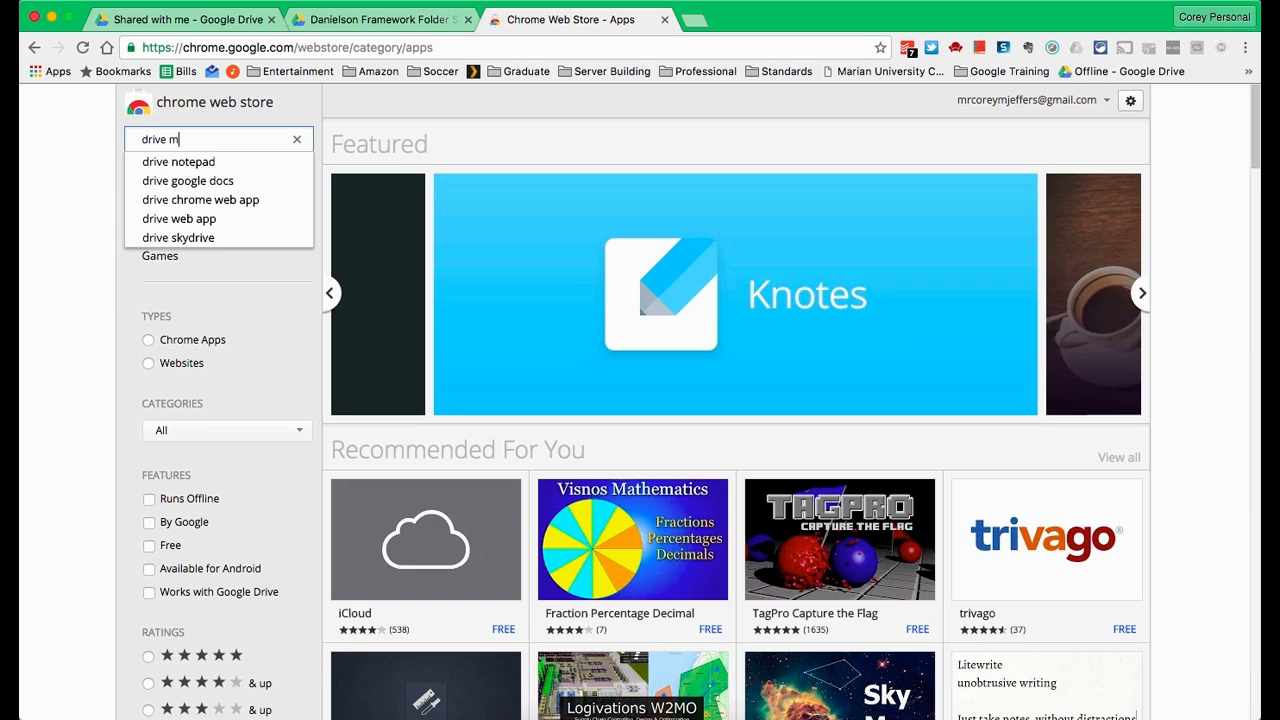
text(igrator)
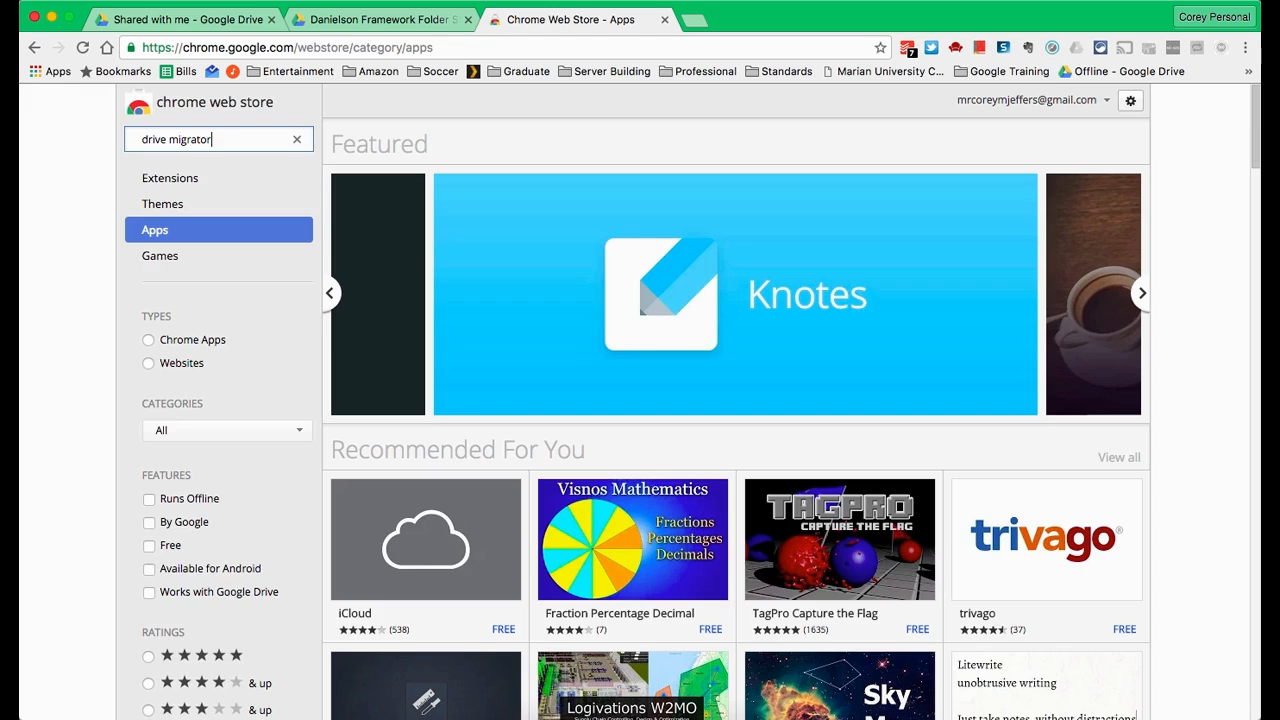
key(Return)
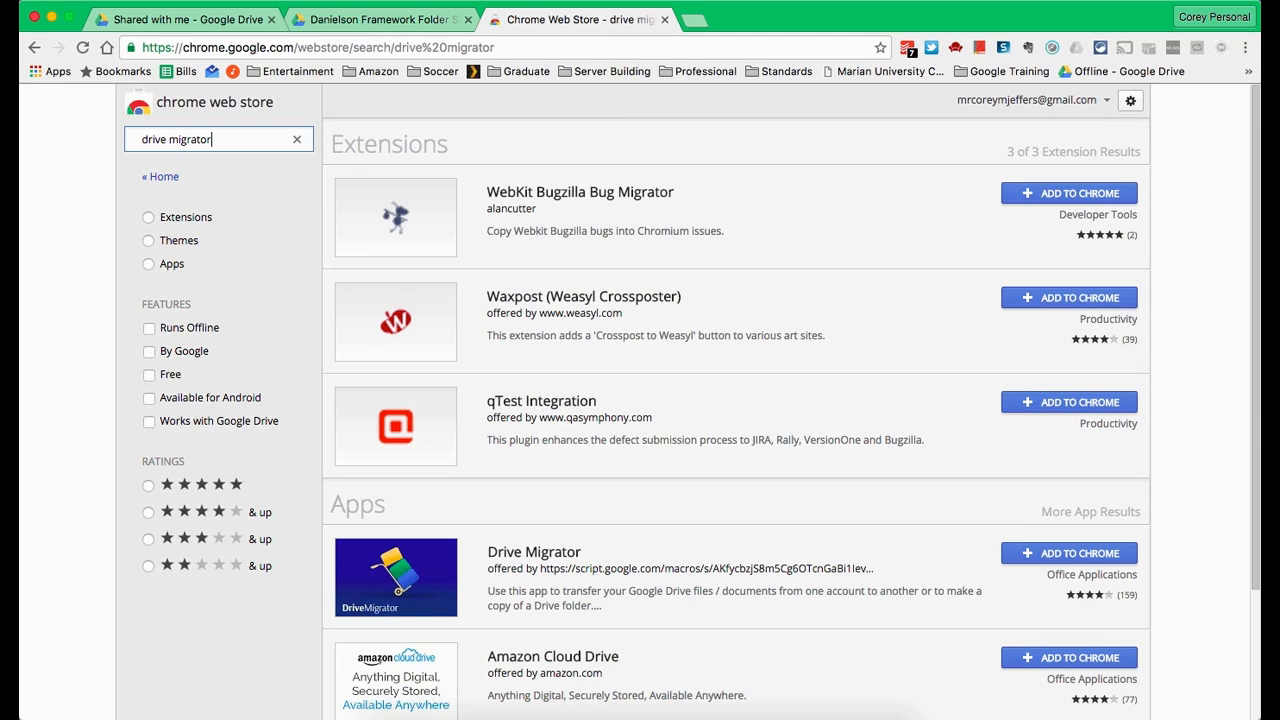
scroll(700, 250, down, 3)
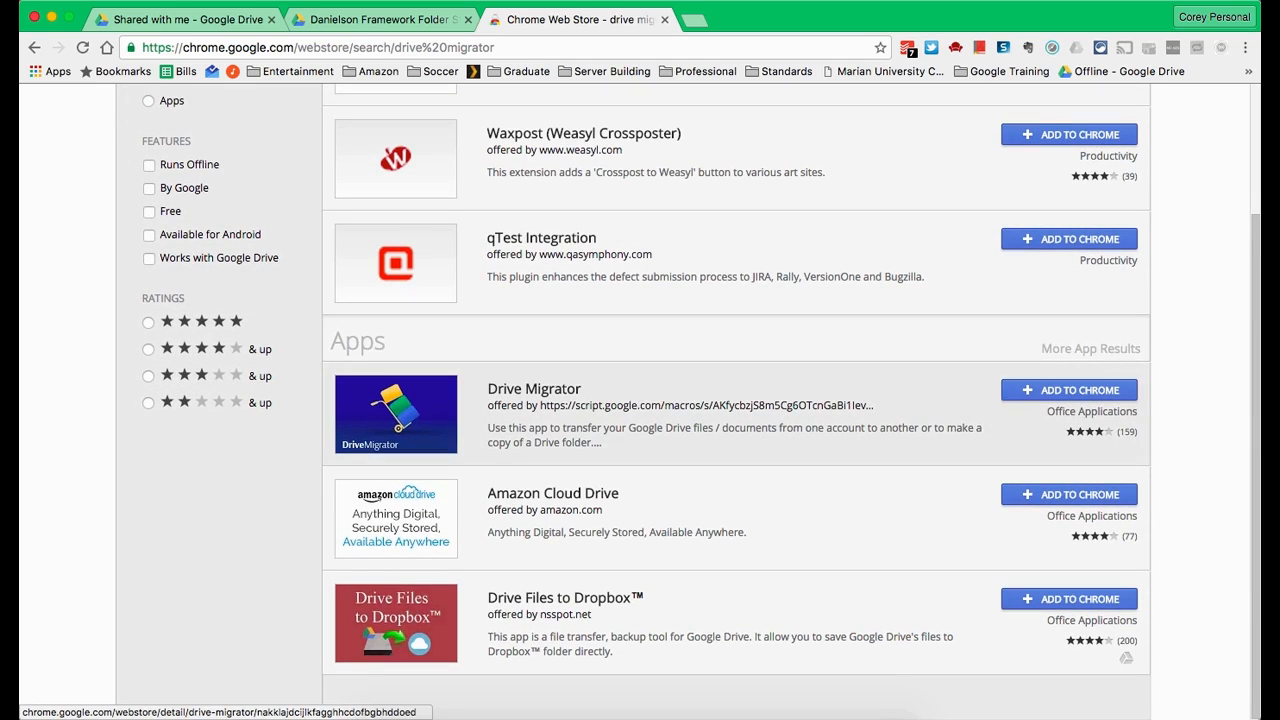
click(1069, 390)
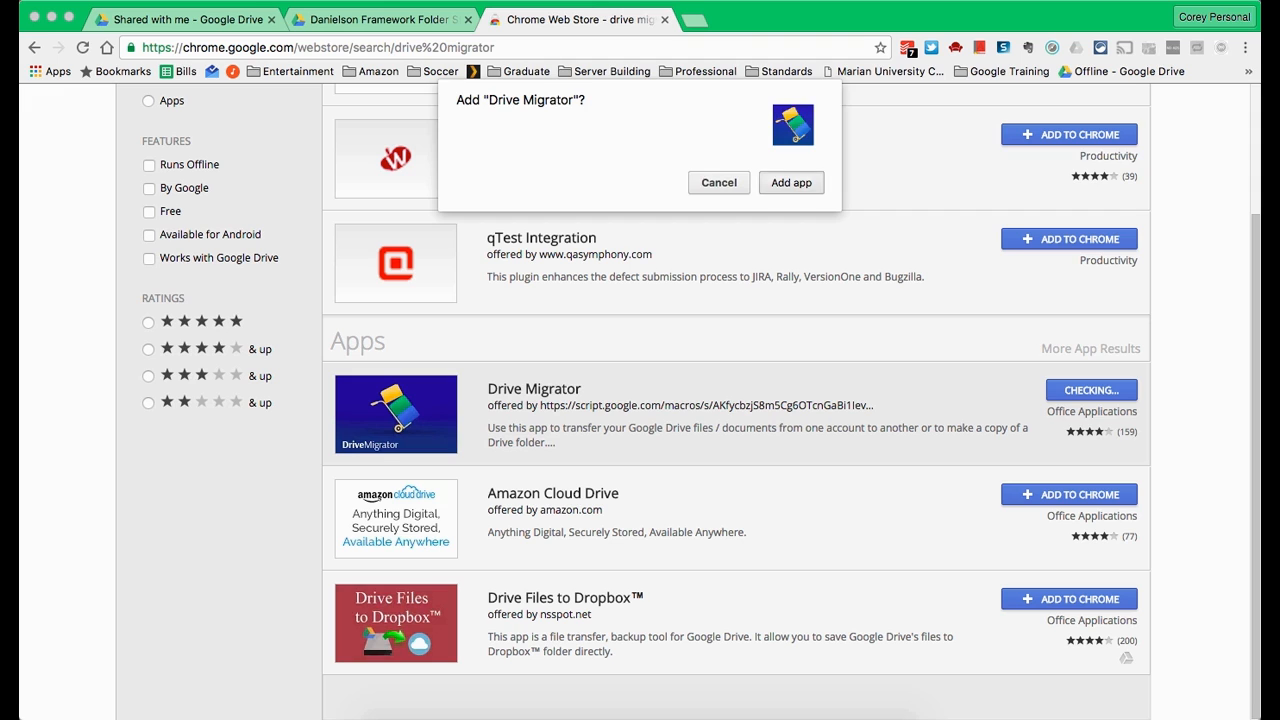
click(791, 182)
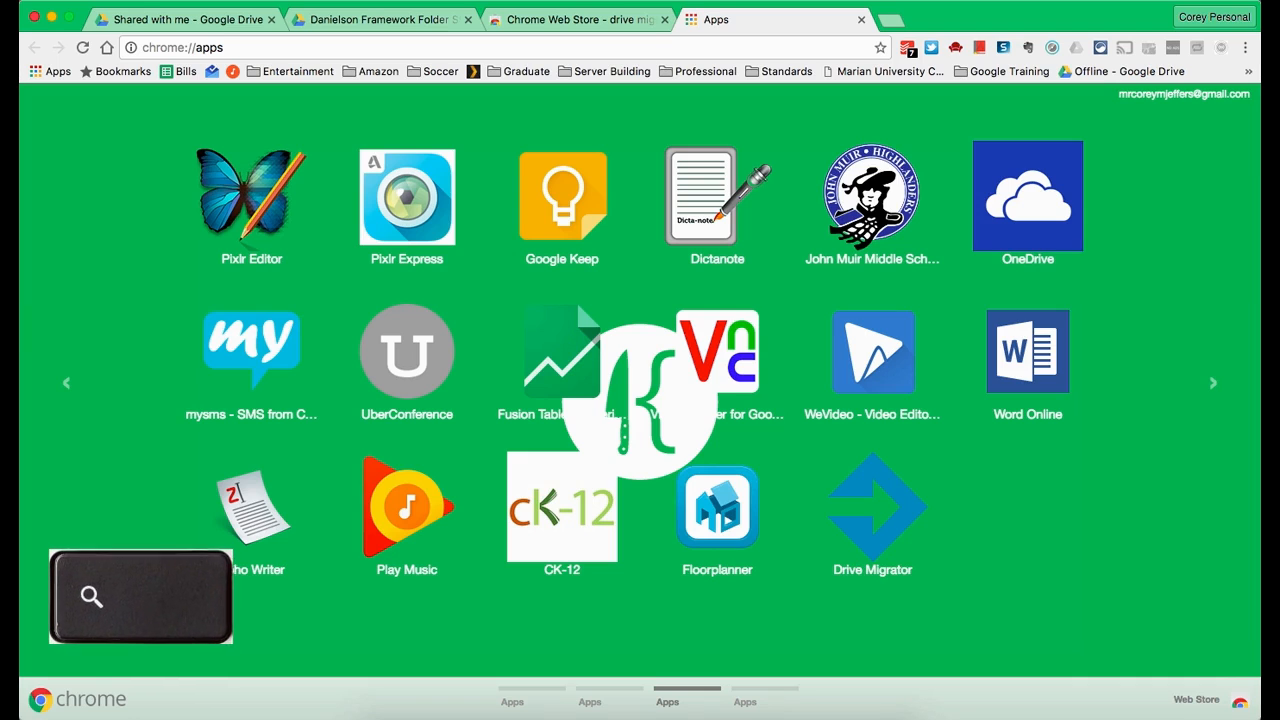
- Launch Drive Migrator and grant it the requested permissions to access the Google account data
click(872, 505)
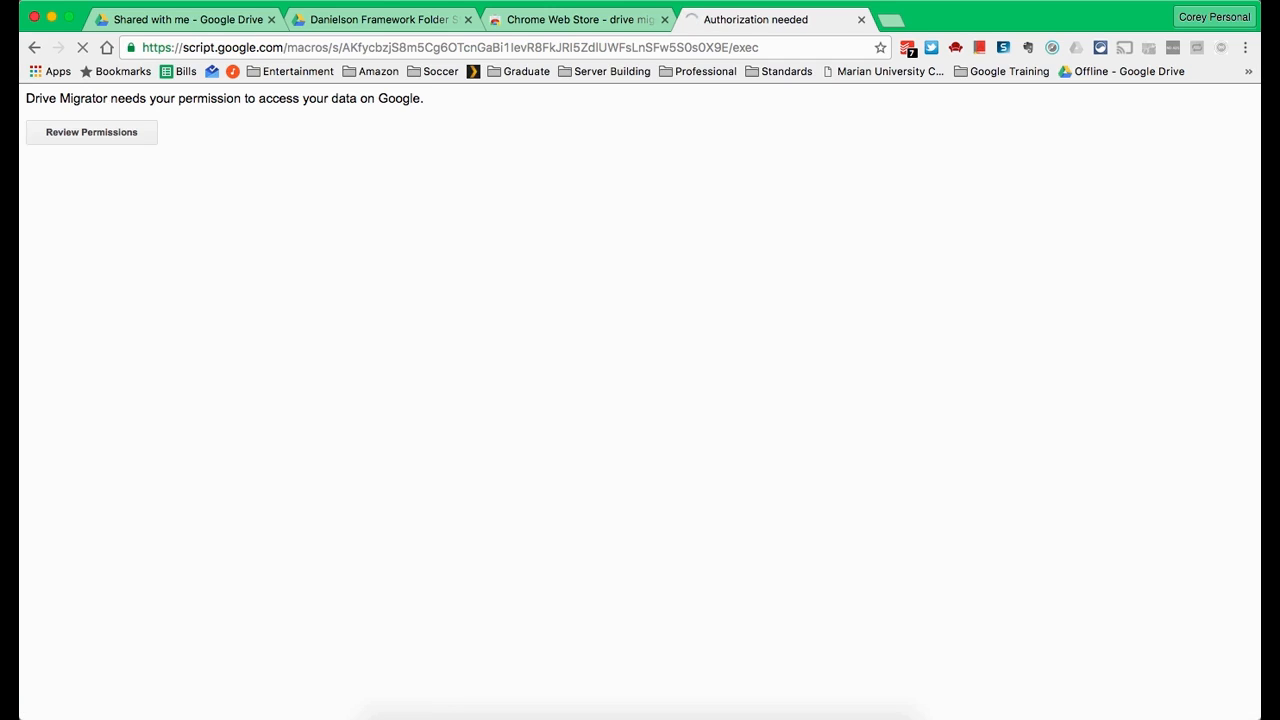
click(91, 132)
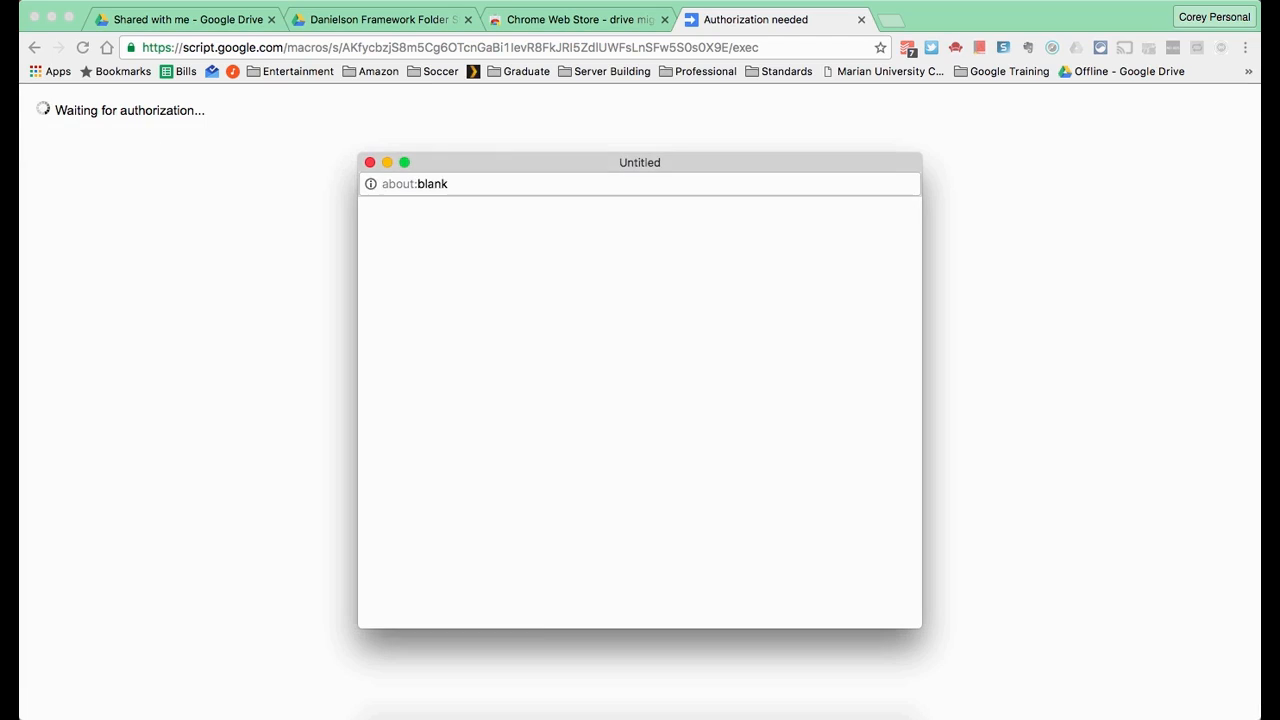
scroll(640, 400, down, 5)
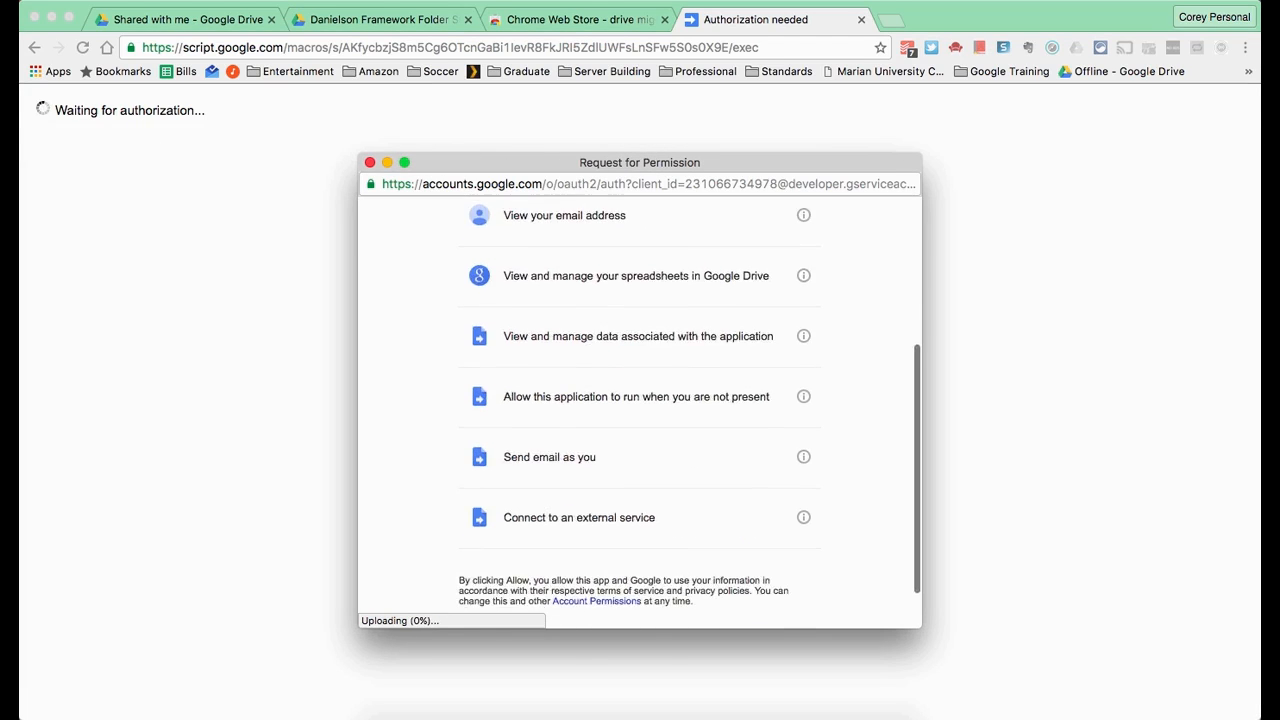
click(790, 588)
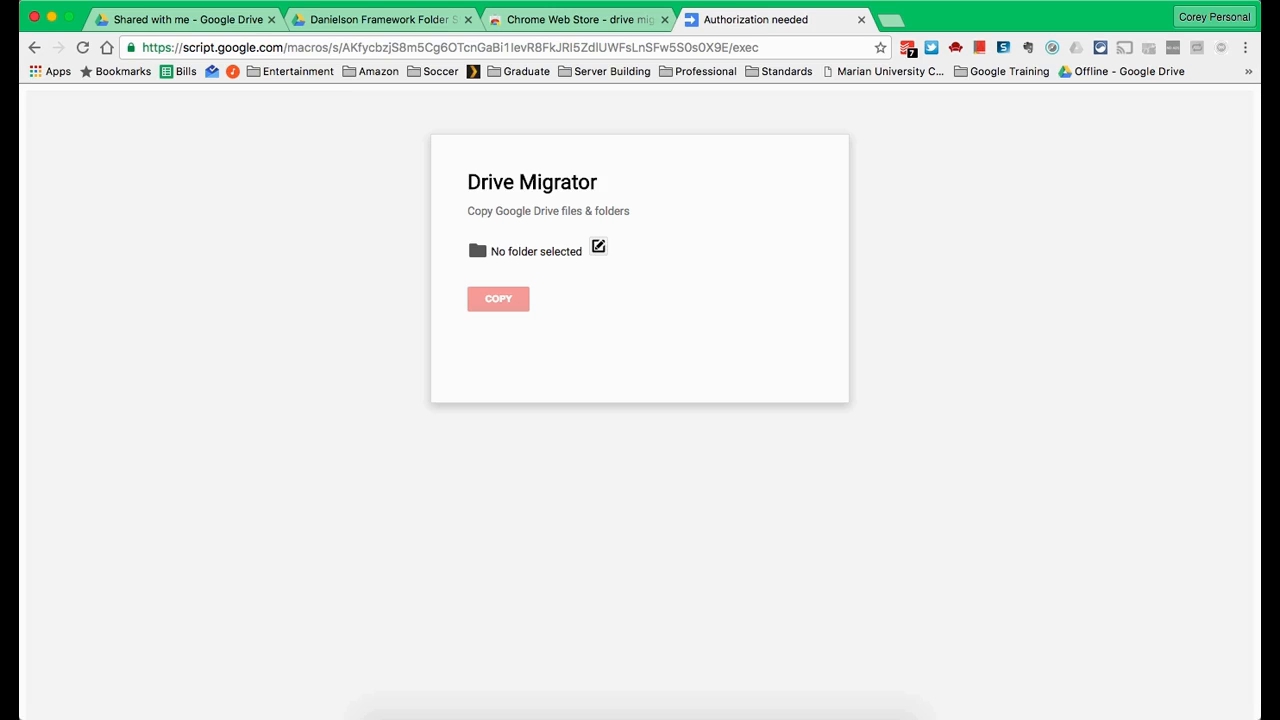
- Choose Danielson Framework Folder Structure as the source folder in Drive Migrator and start the copy
click(598, 247)
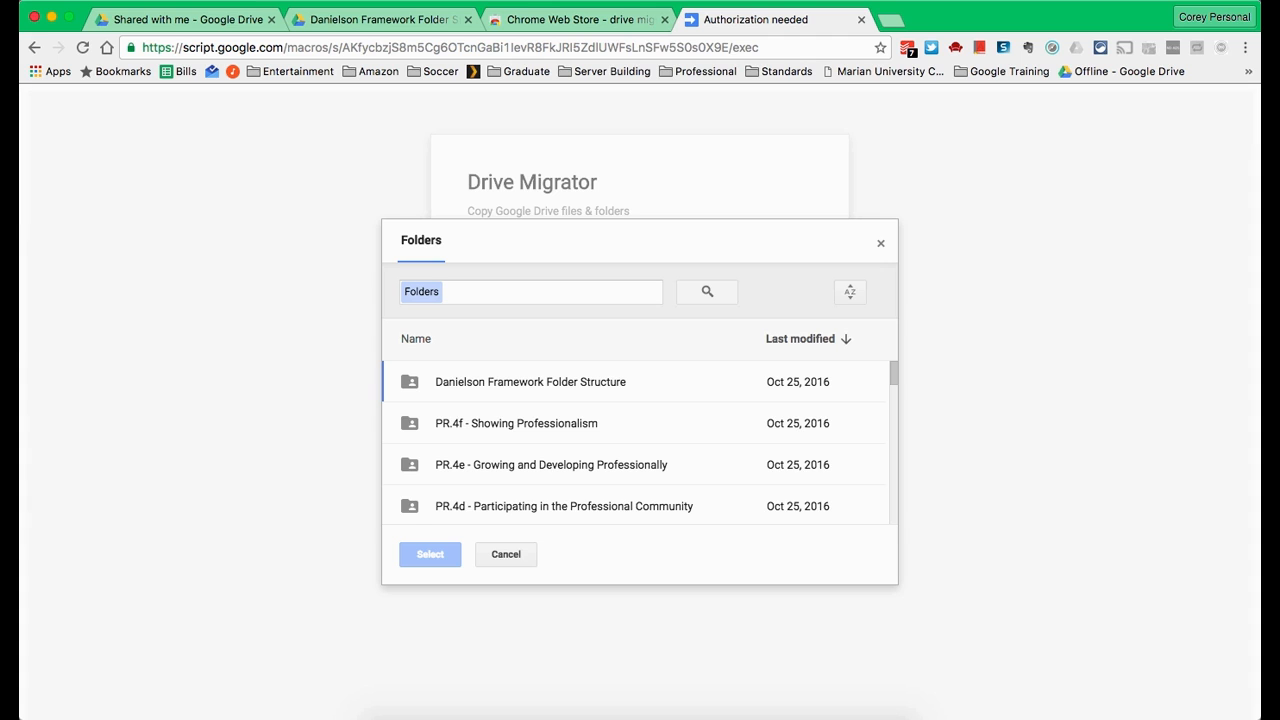
click(530, 382)
click(383, 20)
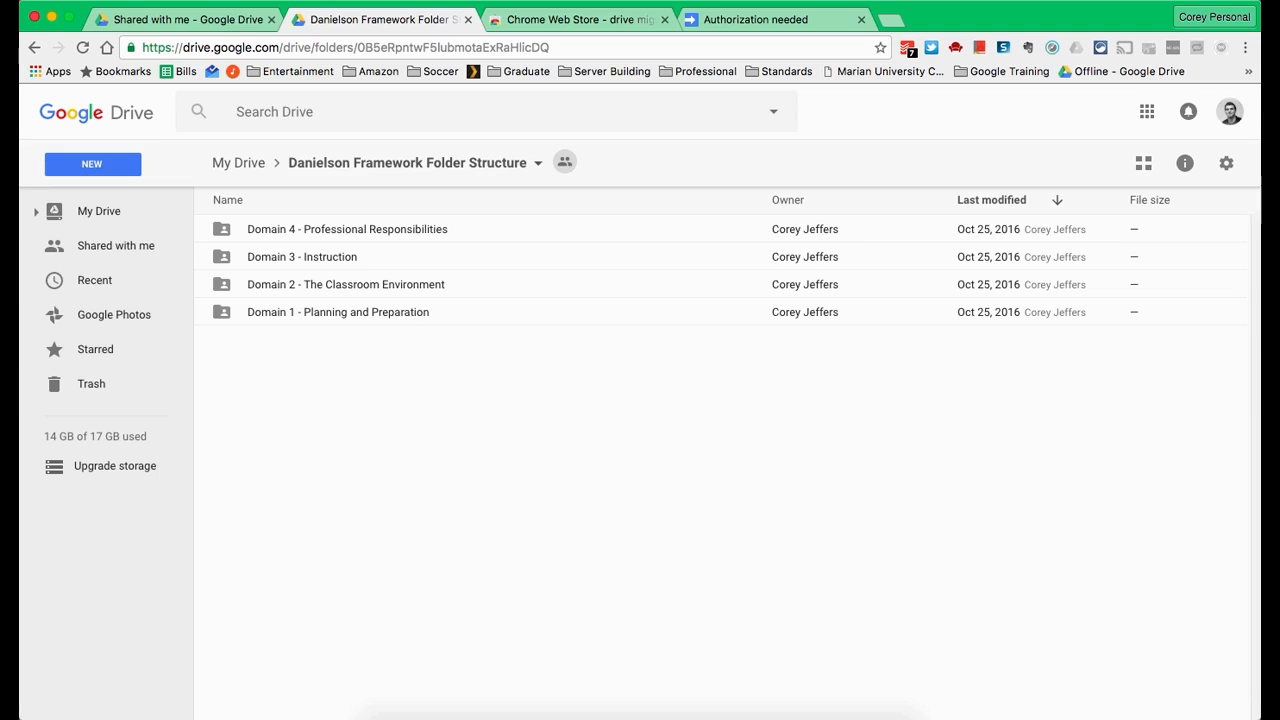
click(347, 229)
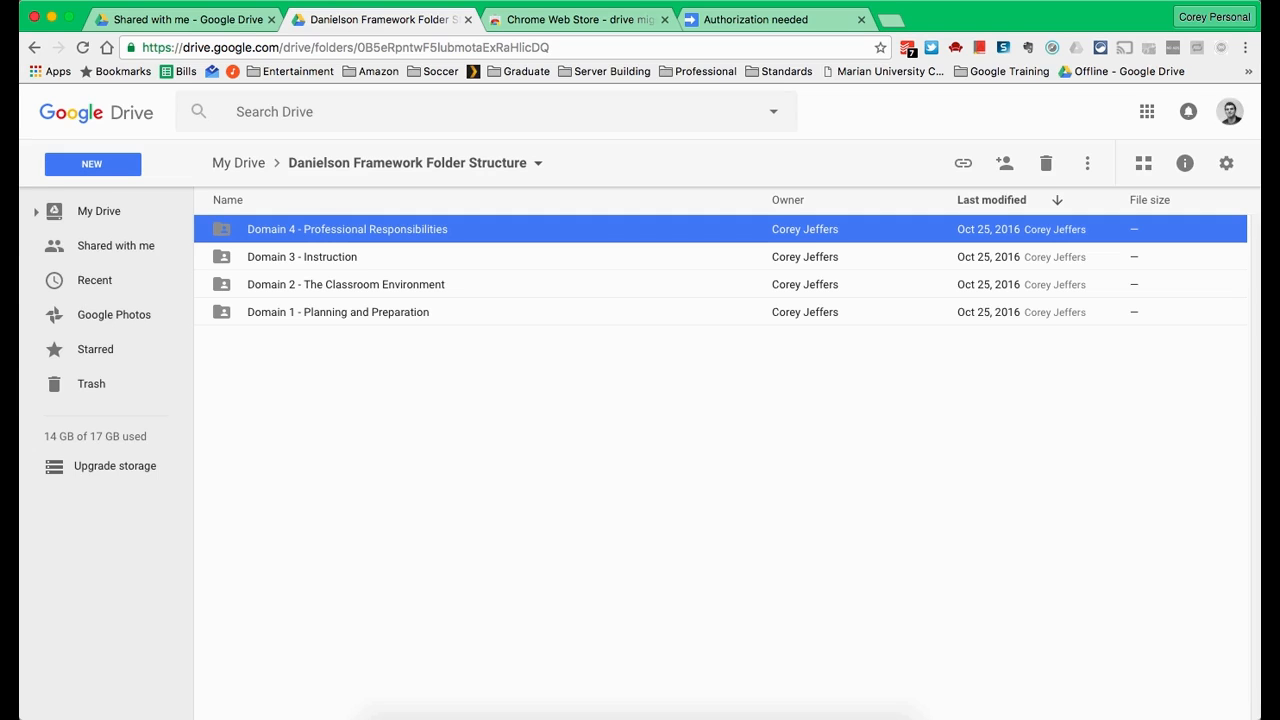
click(756, 20)
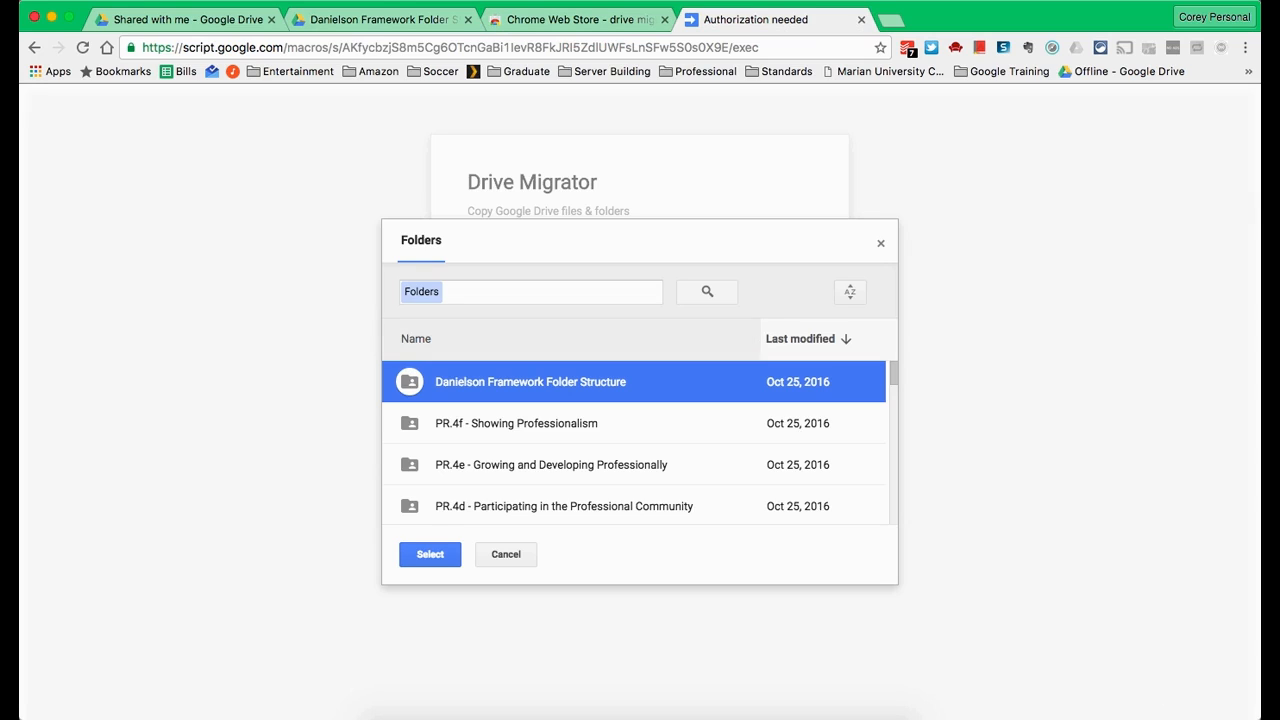
click(430, 554)
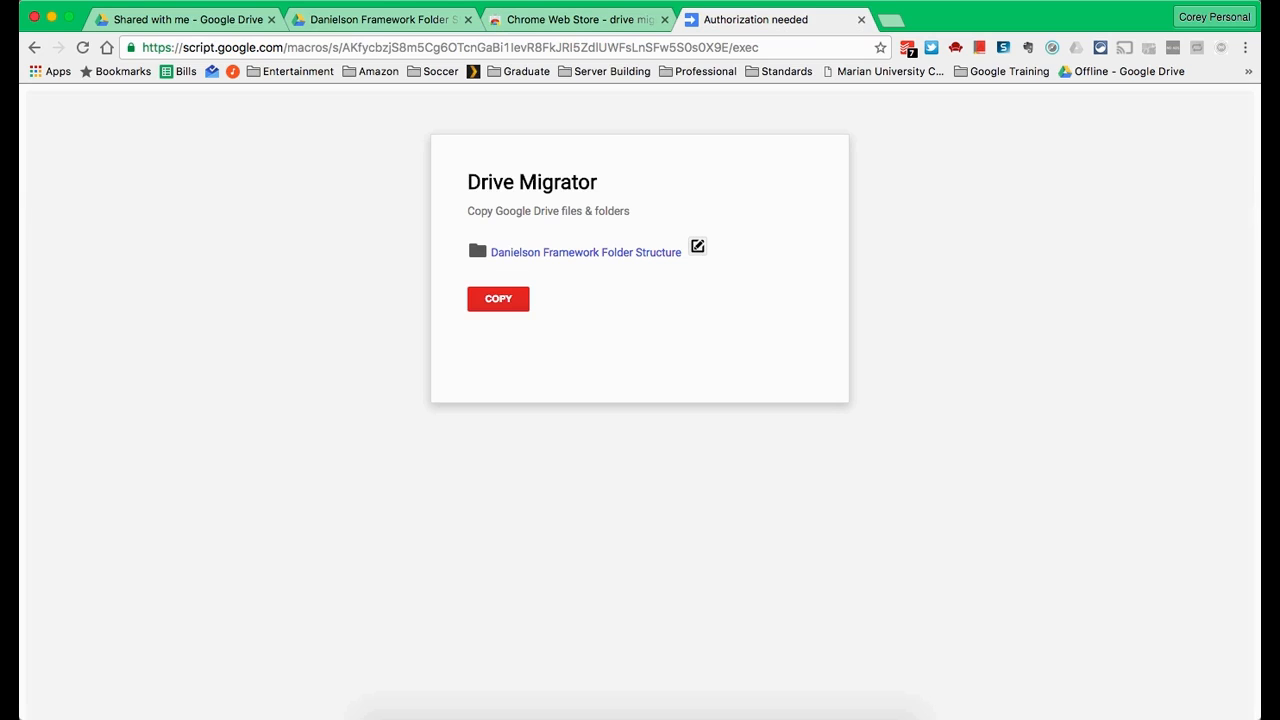
click(498, 298)
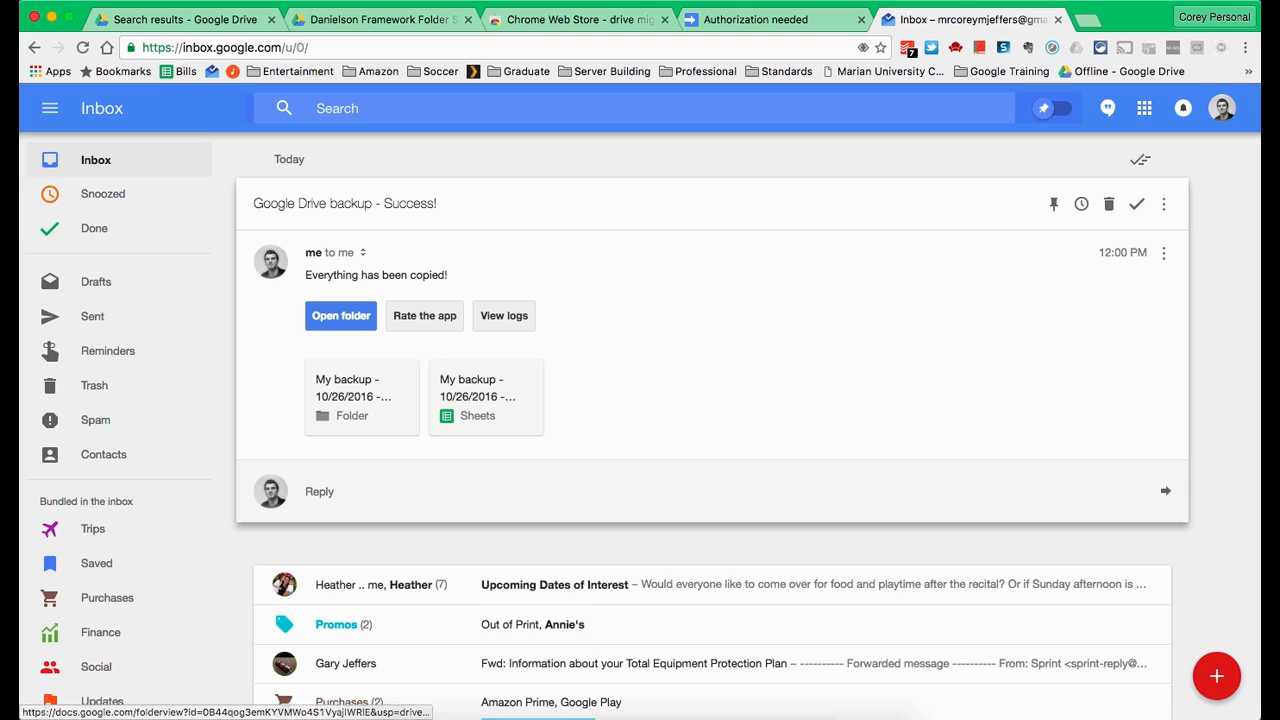
- Open the copied folder from the backup email and check its contents, including Domain 1, against the original folder
click(341, 316)
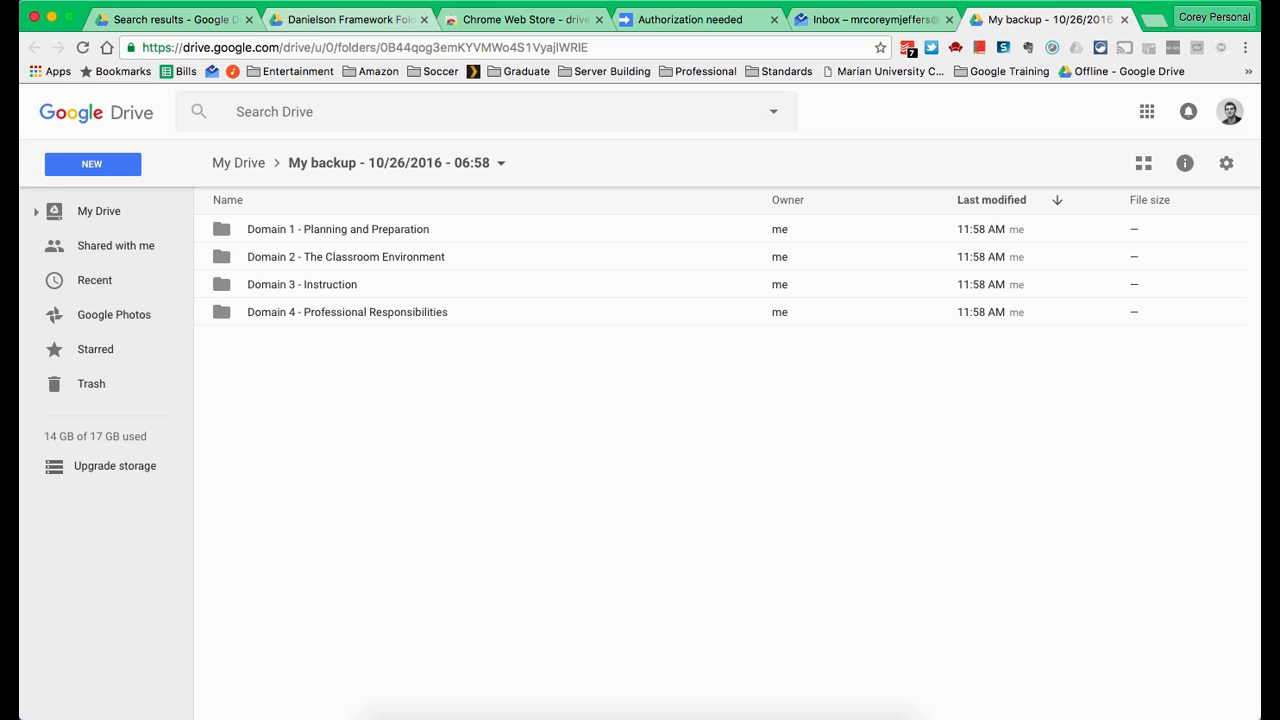
click(350, 20)
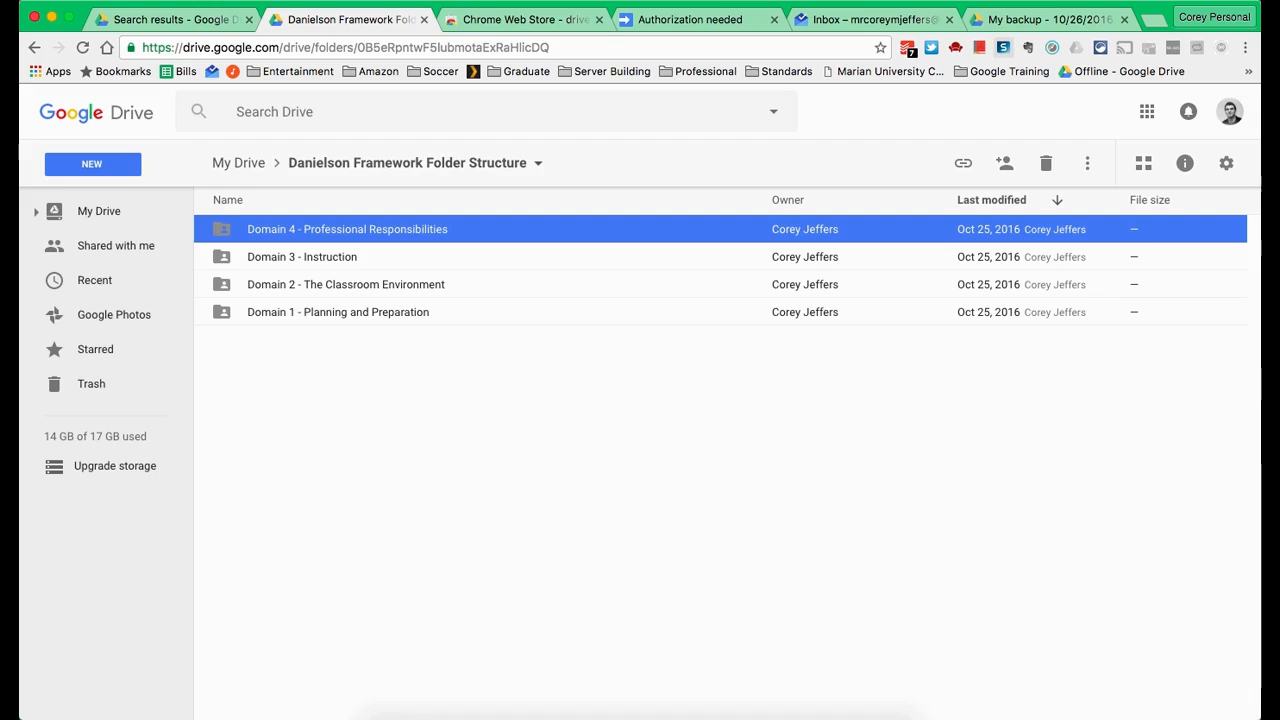
click(1045, 19)
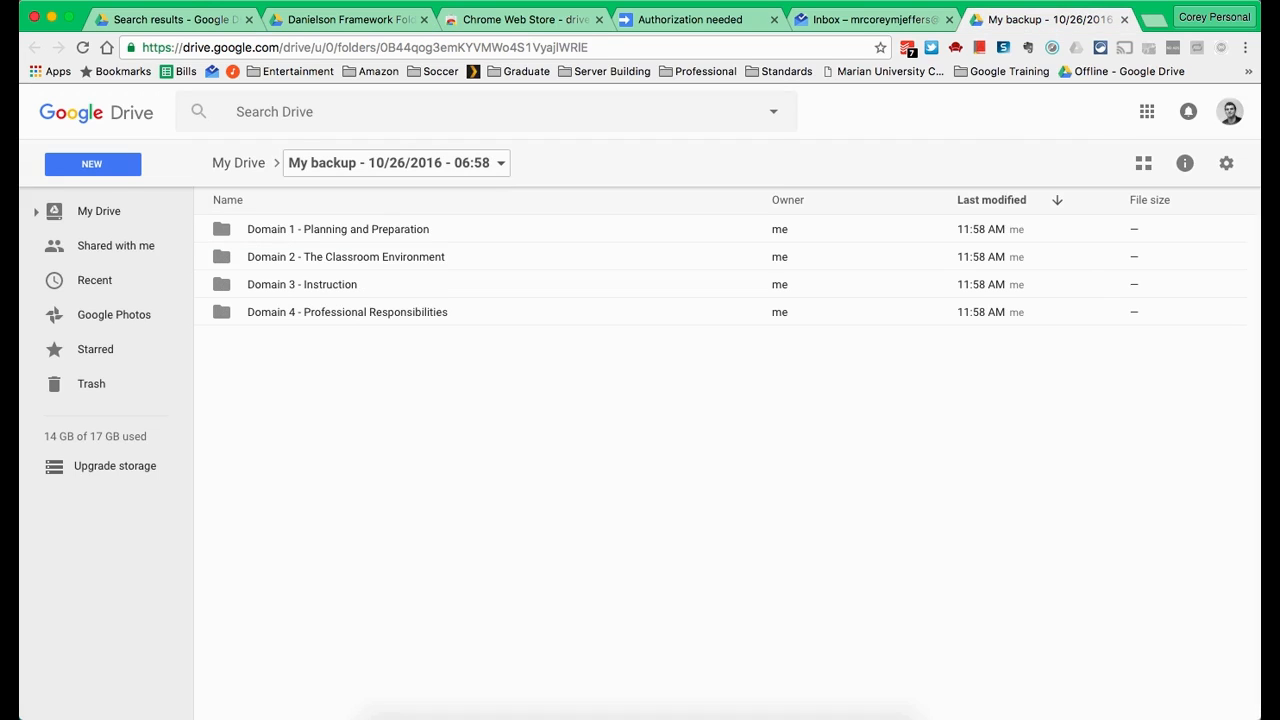
double_click(338, 229)
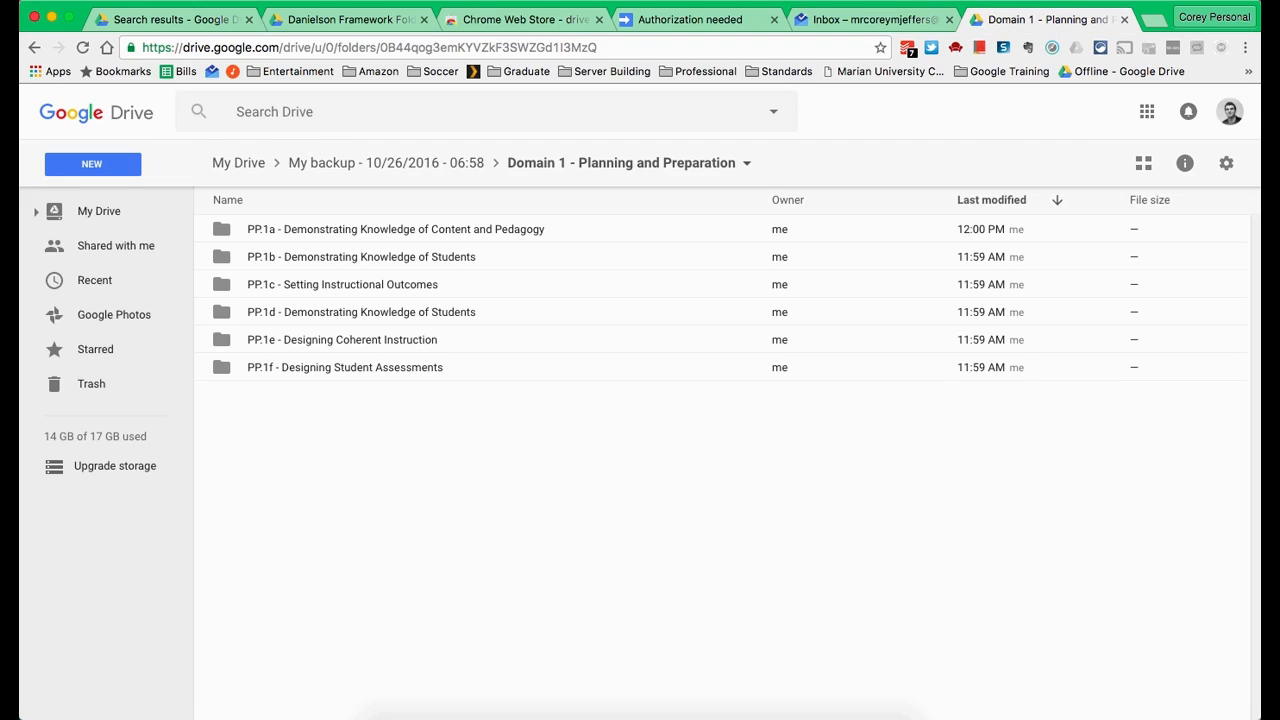
click(386, 162)
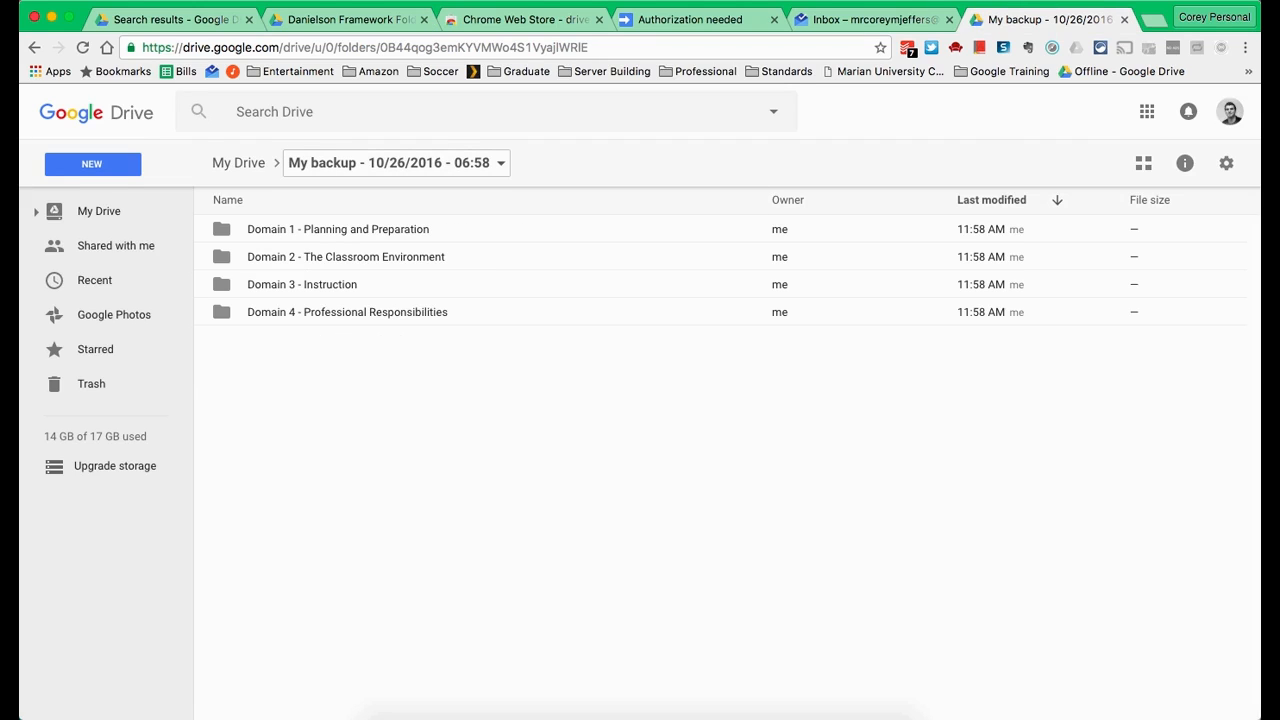
- Rename the copied backup folder to "Danielson Folder Structure - " followed by the owner's surname
click(386, 162)
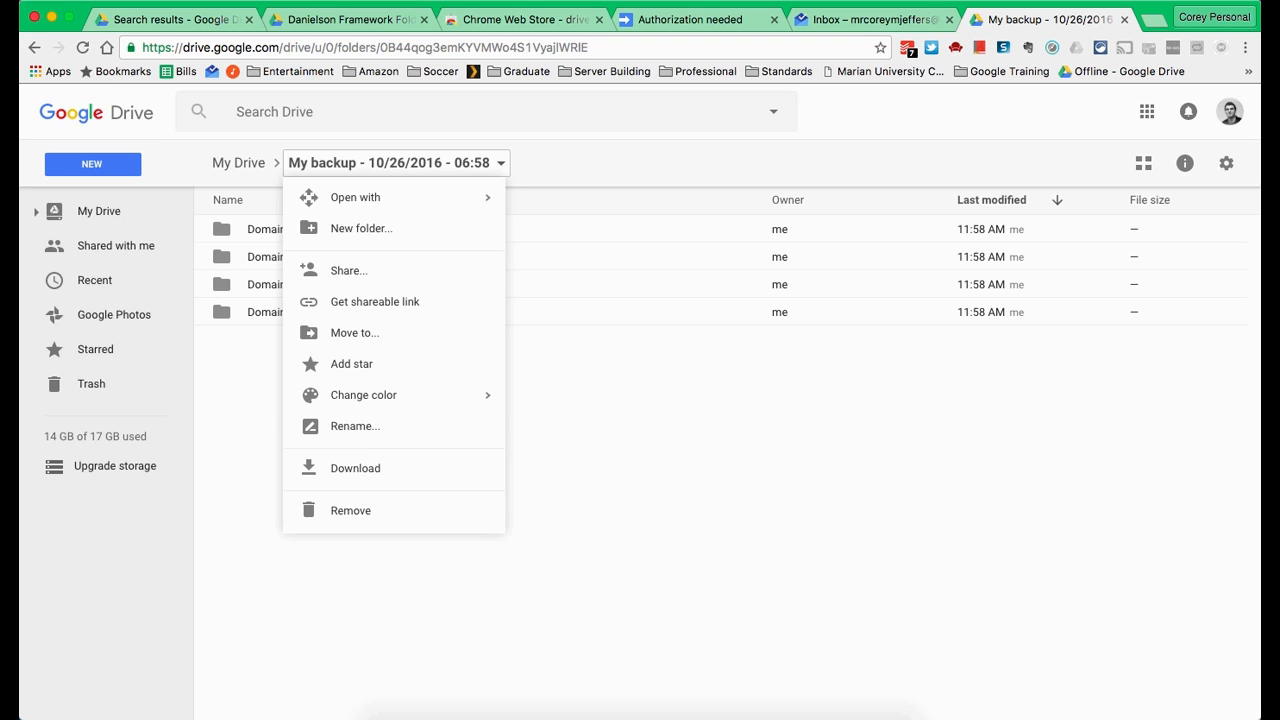
click(355, 426)
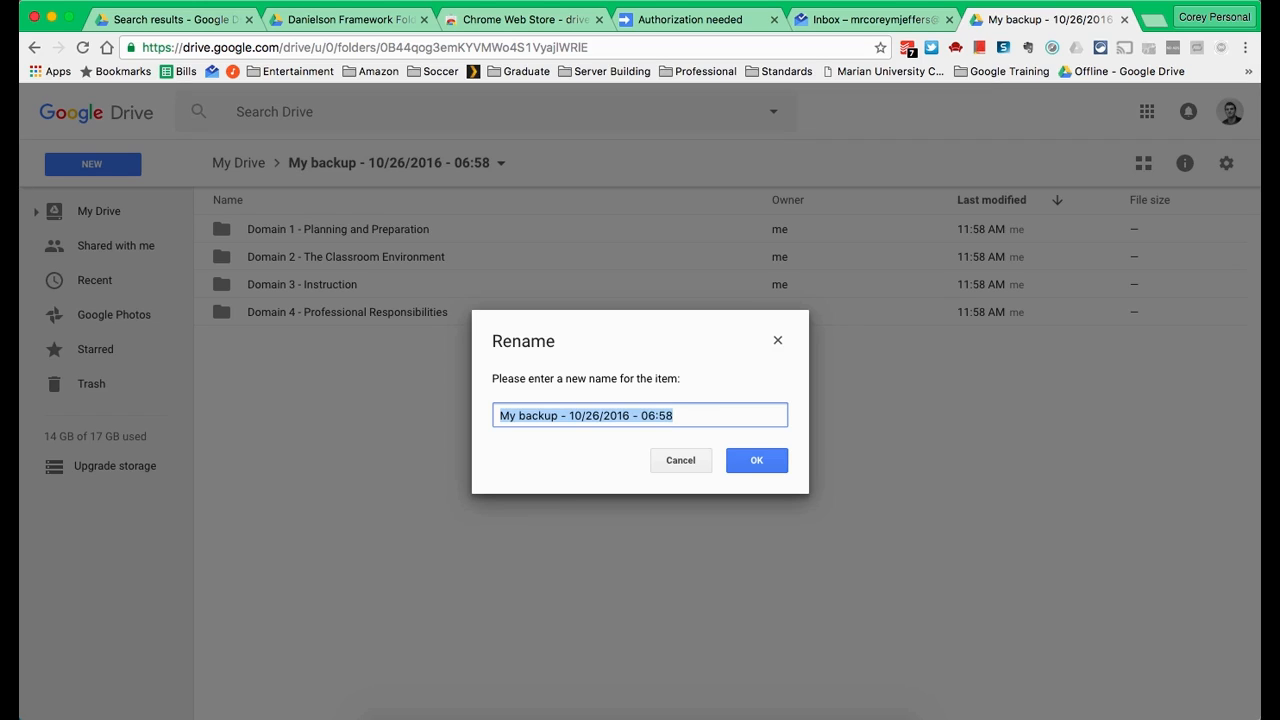
text(Daniel)
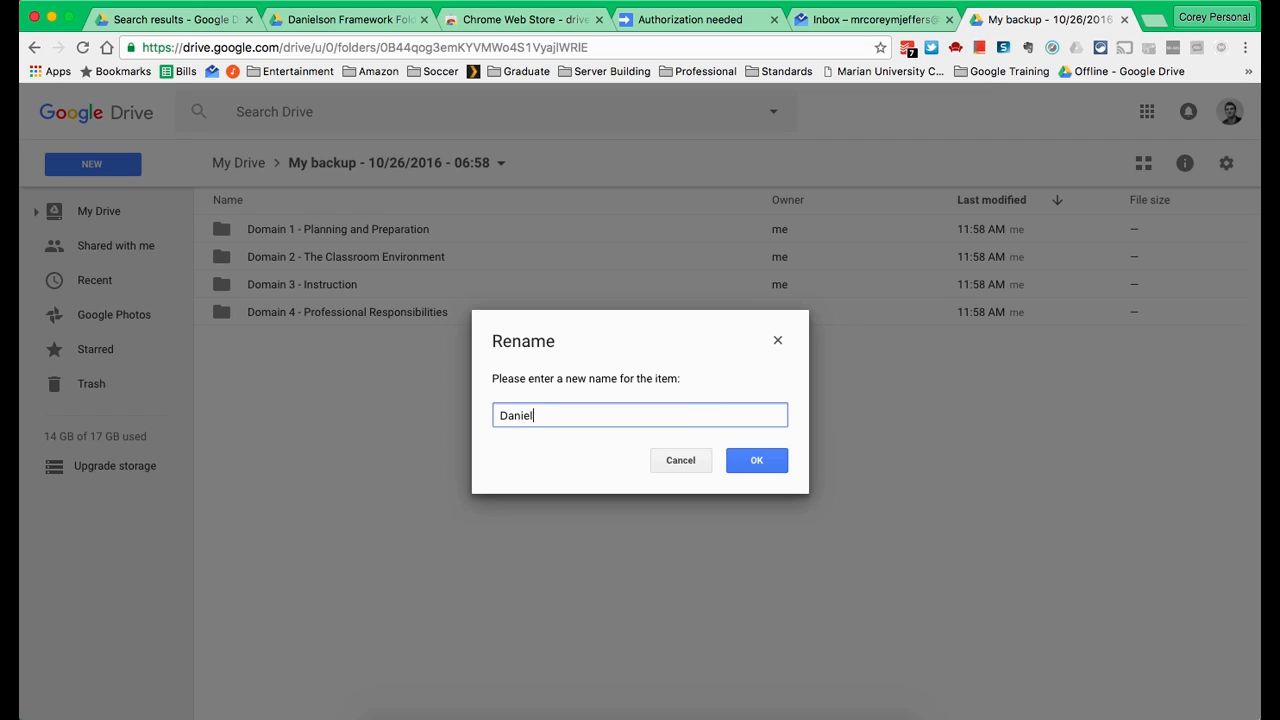
text(son Folder Structure - Jeffers)
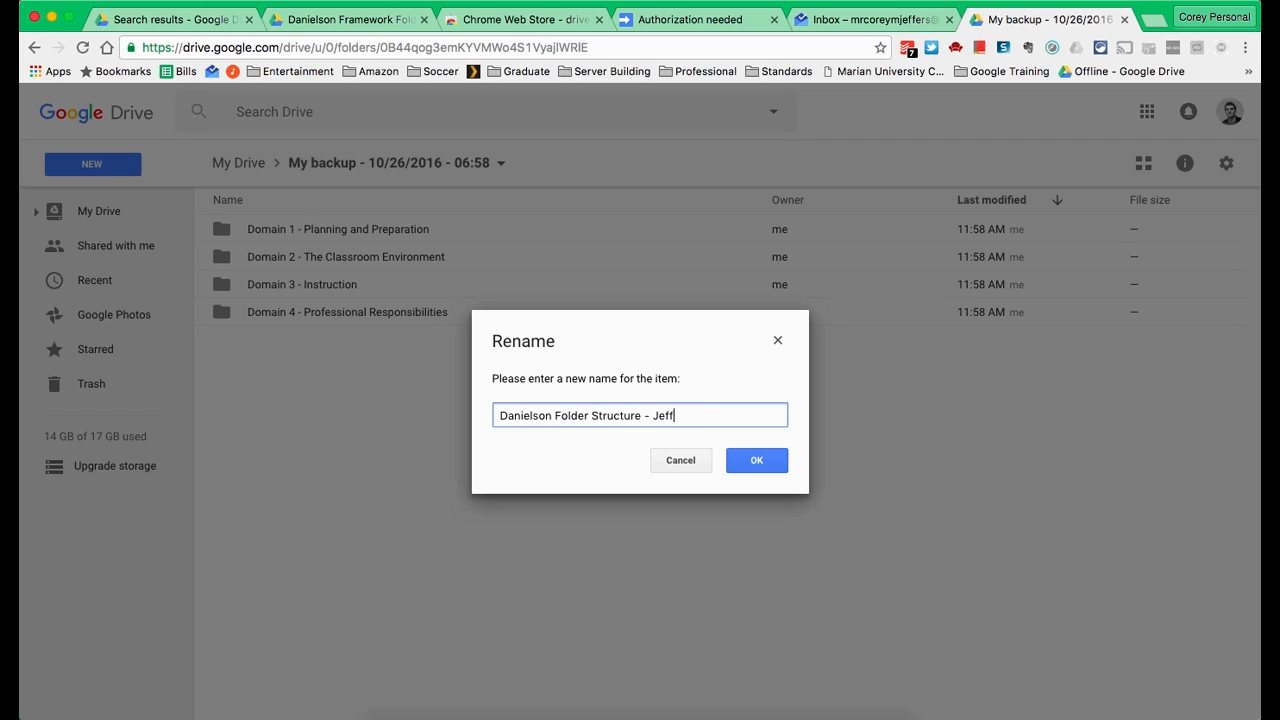
key(Return)
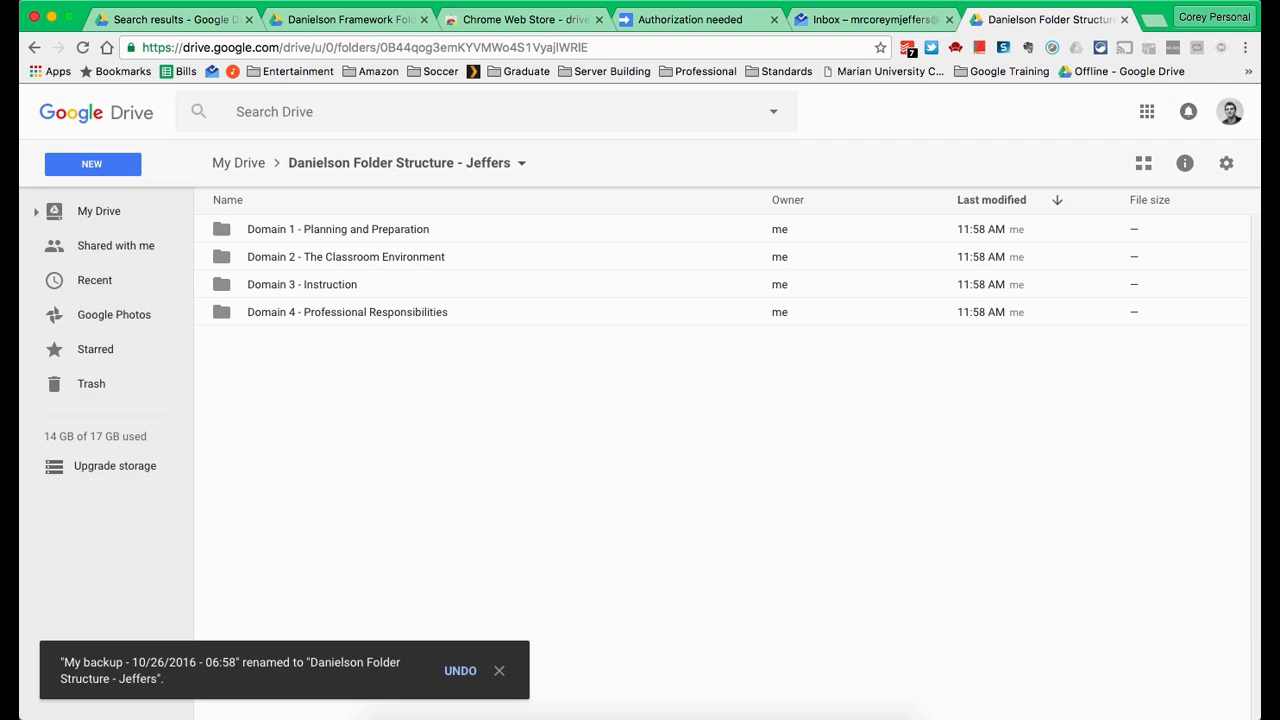
- Look into the Domain 2 - The Classroom Environment folder and return to the renamed parent folder
double_click(346, 257)
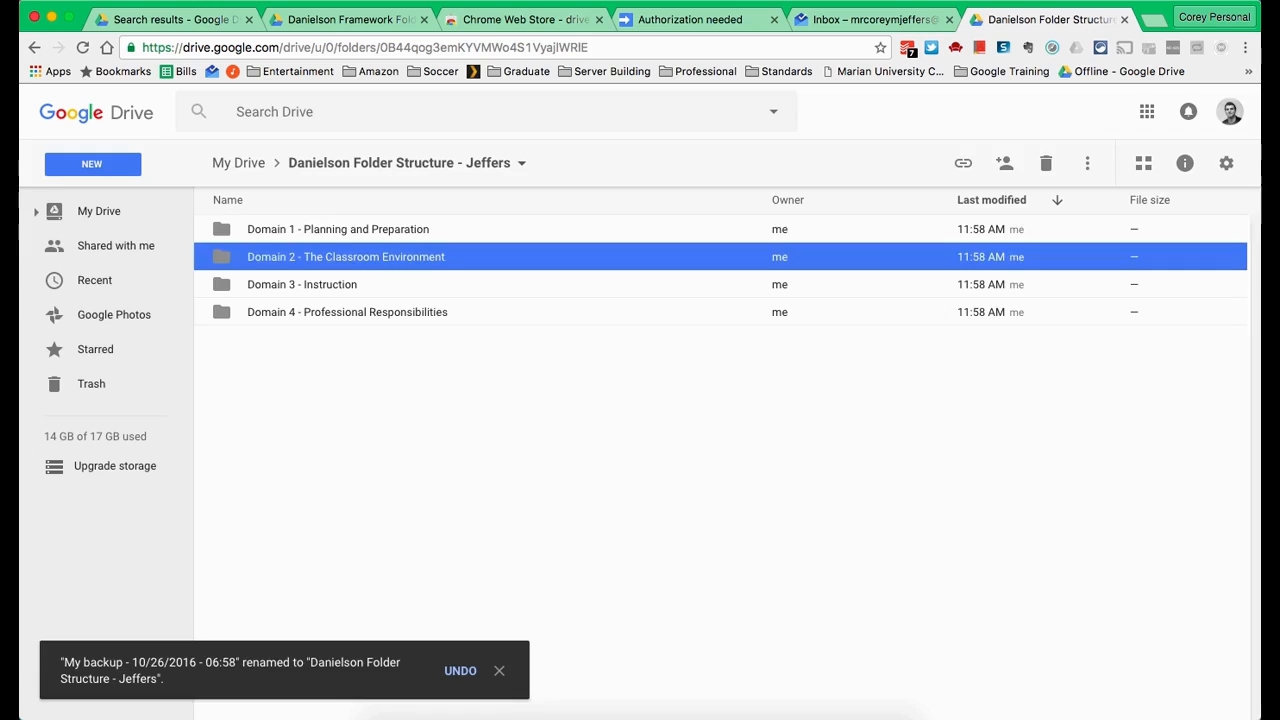
click(396, 163)
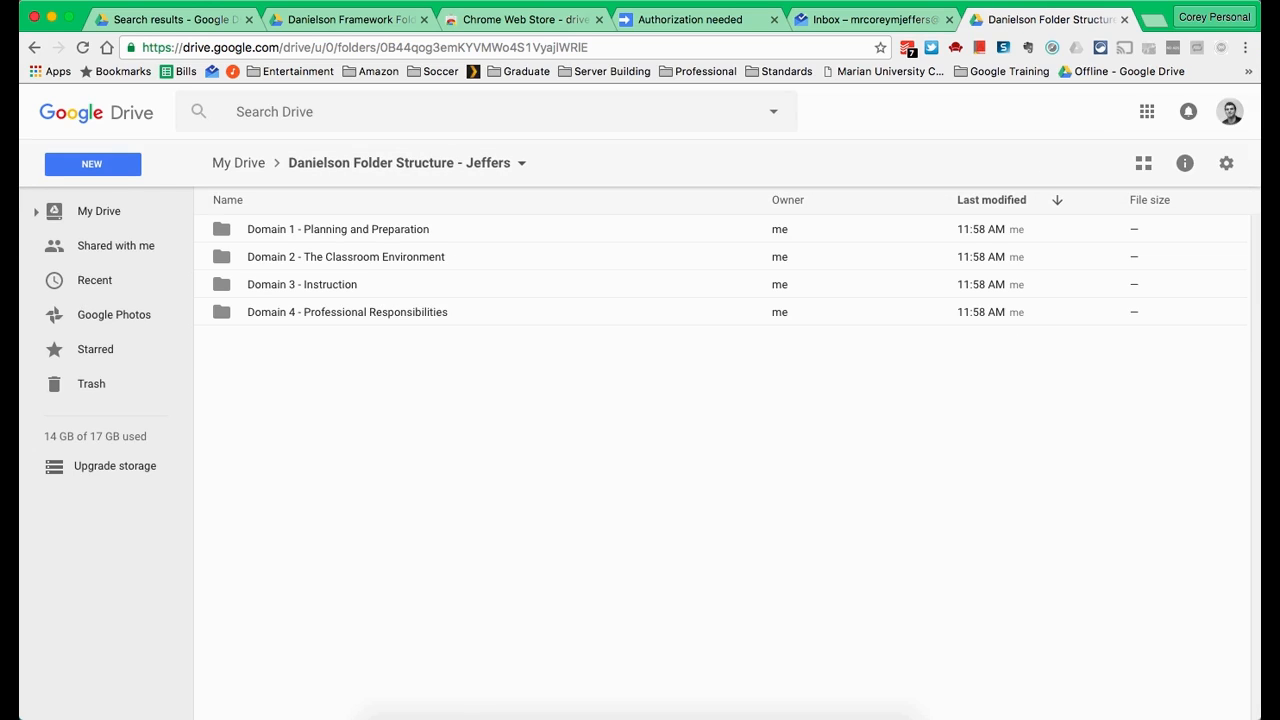